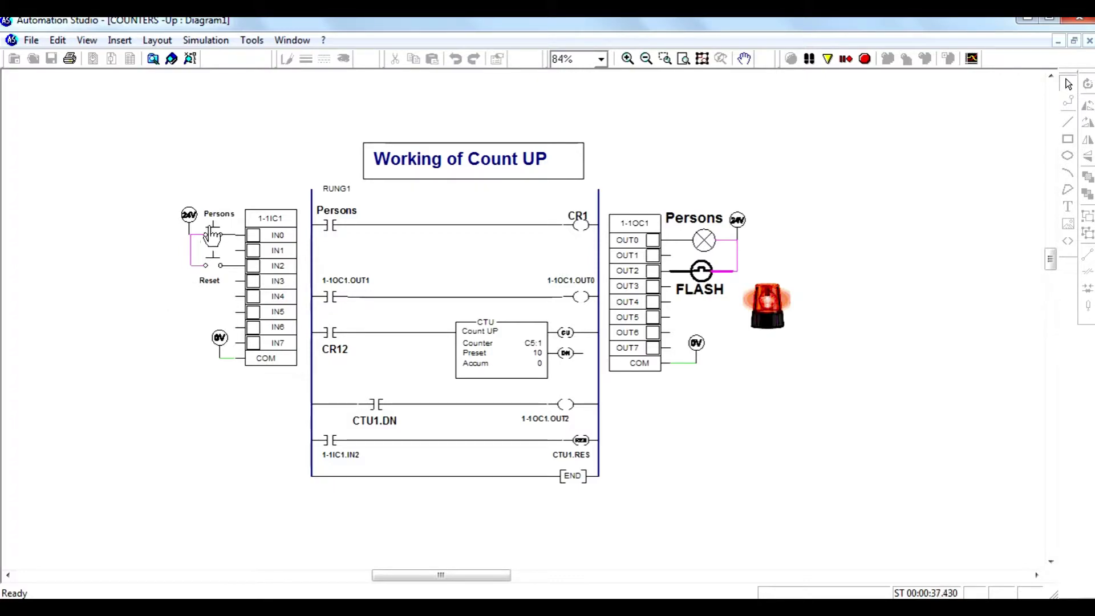
Press the Reset pushbutton to bring the CTU accumulator back to 0
left_click(209, 259)
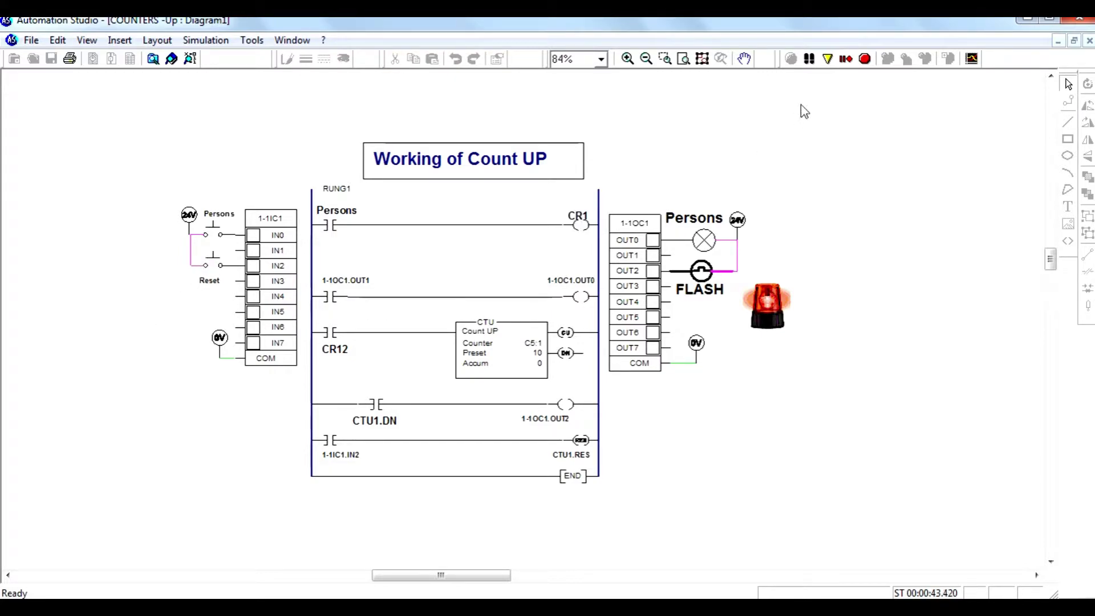
Stop and restart Normal Simulation, then Reset the CTU accumulator to 0
left_click(864, 58)
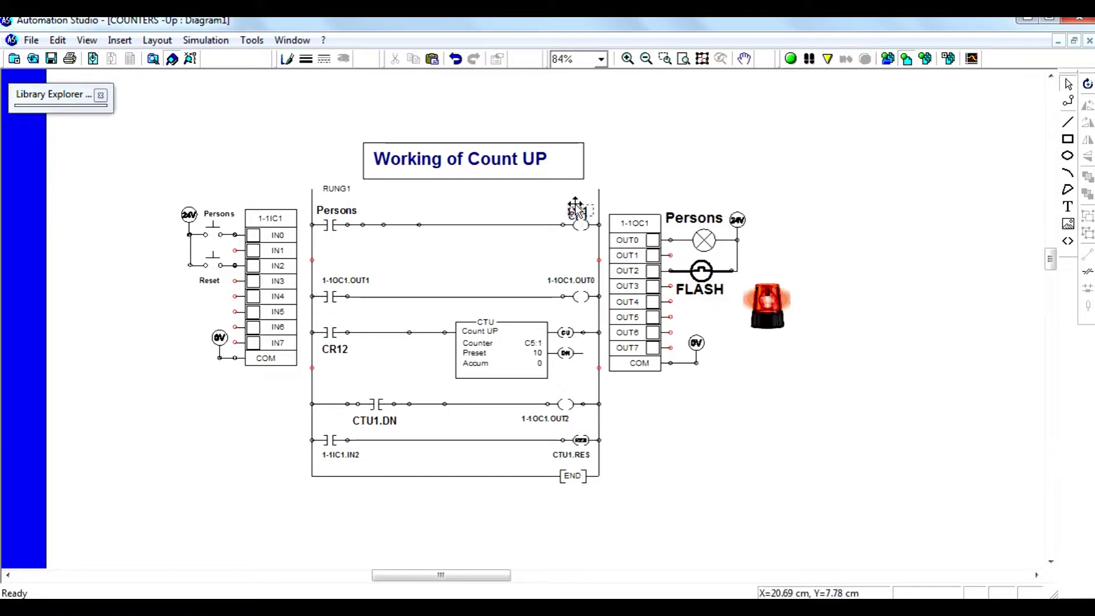
left_click(577, 214)
left_click(700, 156)
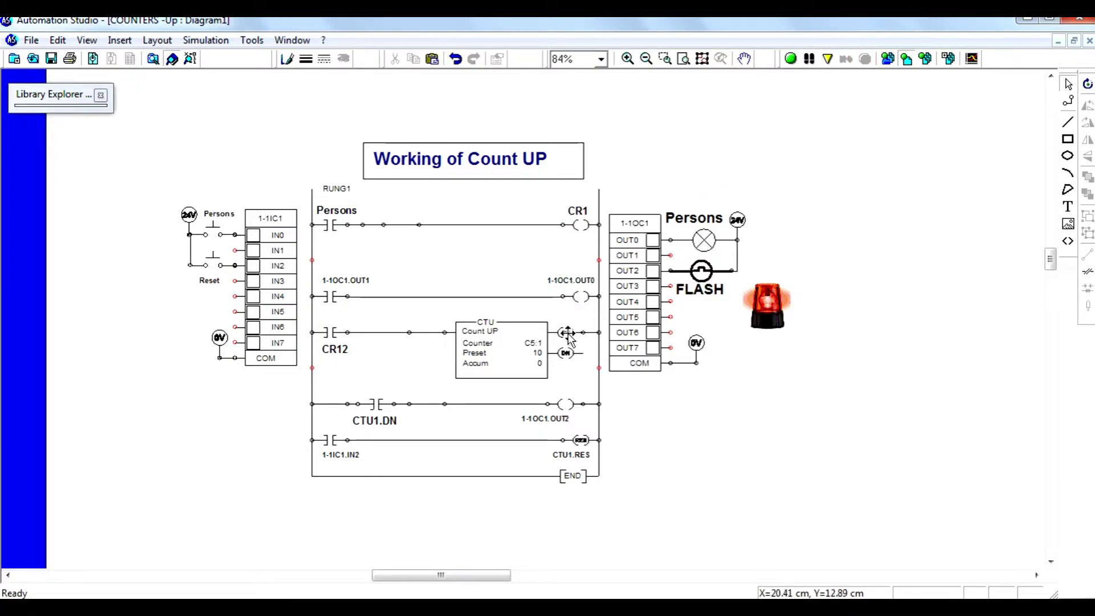
left_click(791, 59)
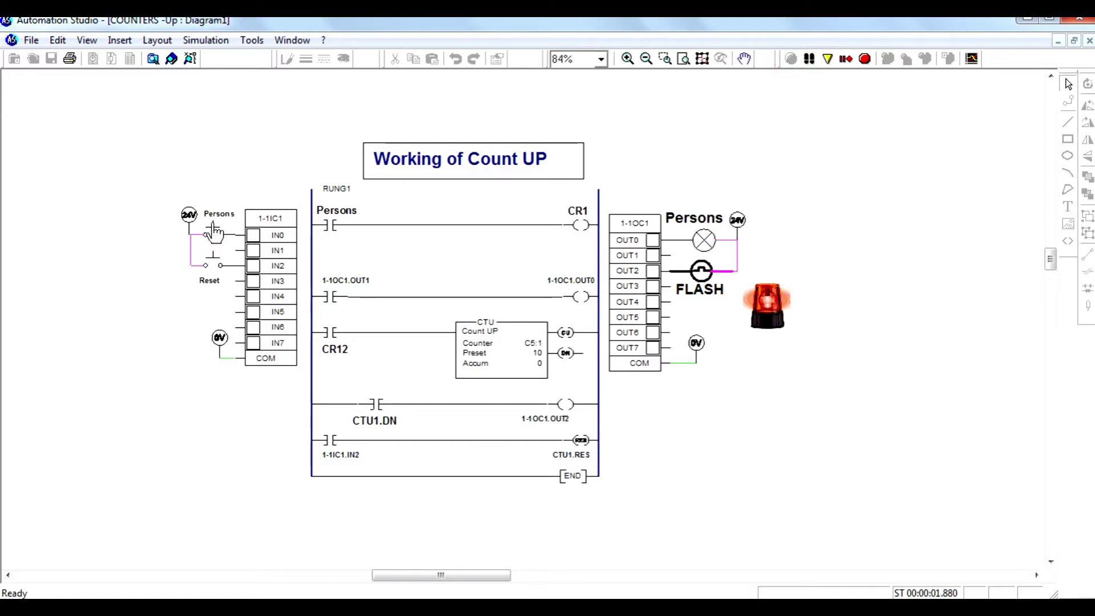
left_click(212, 254)
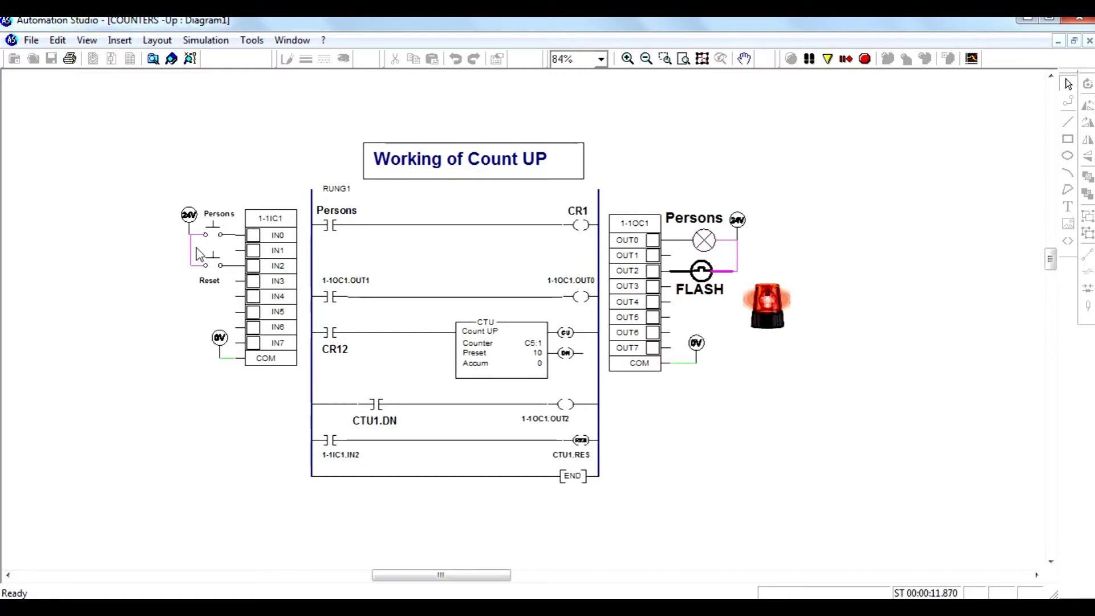
Pulse Persons repeatedly until Accum reaches 10, energising CTU1.DN and lighting OUT2 (FLASH)
left_click(213, 239)
left_click(214, 240)
left_click(212, 234)
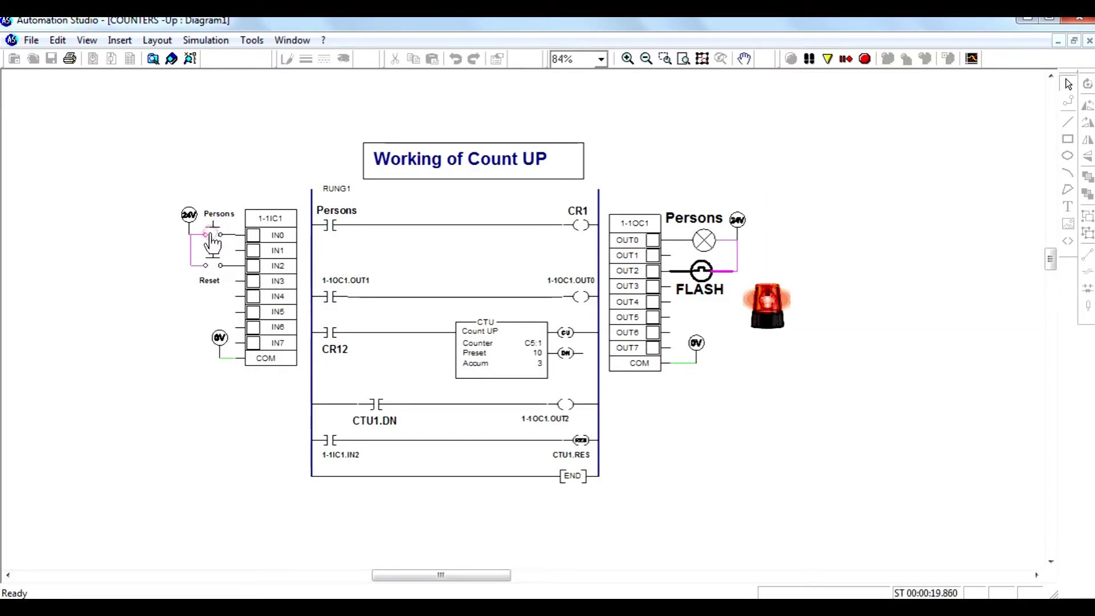
left_click(212, 232)
left_click(212, 238)
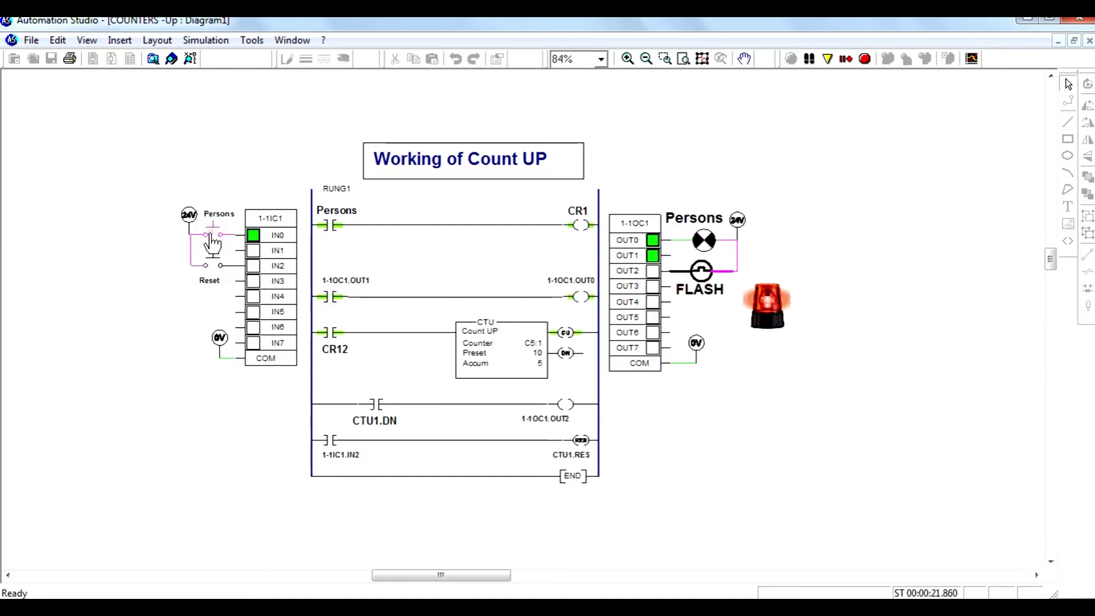
left_click(212, 238)
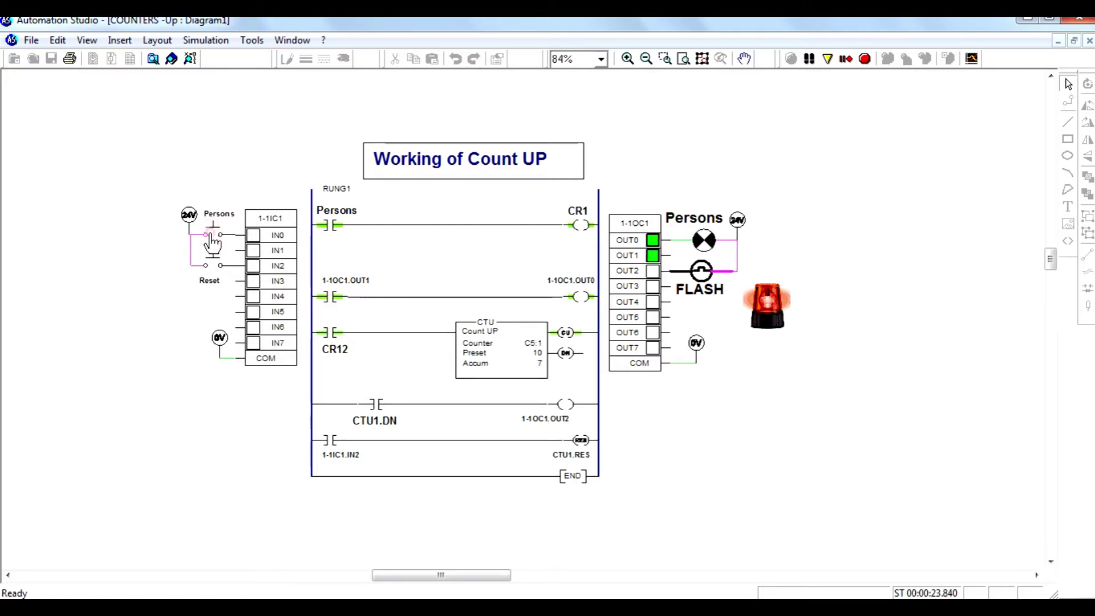
left_click(213, 239)
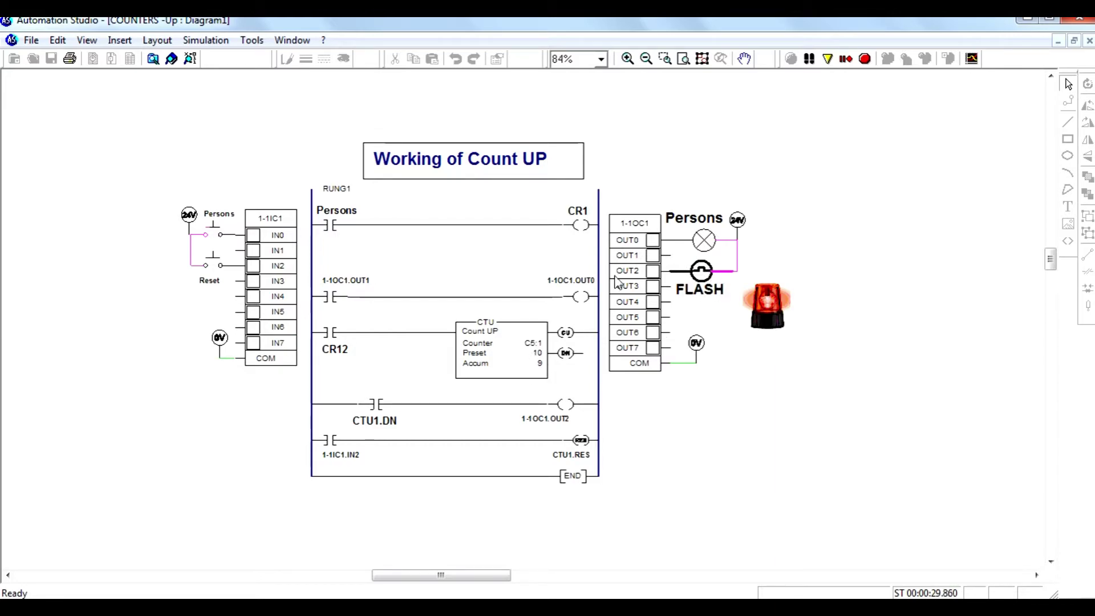
left_click(217, 239)
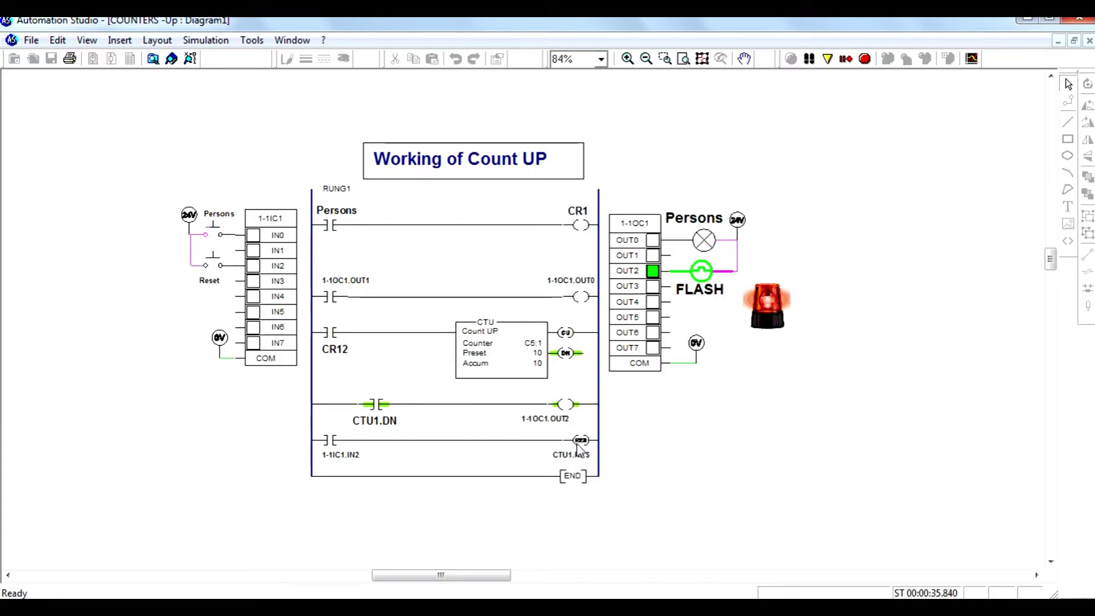
Reset Accum to 0, pulse Persons ten times to reach 10 and light FLASH, then Reset
left_click(214, 267)
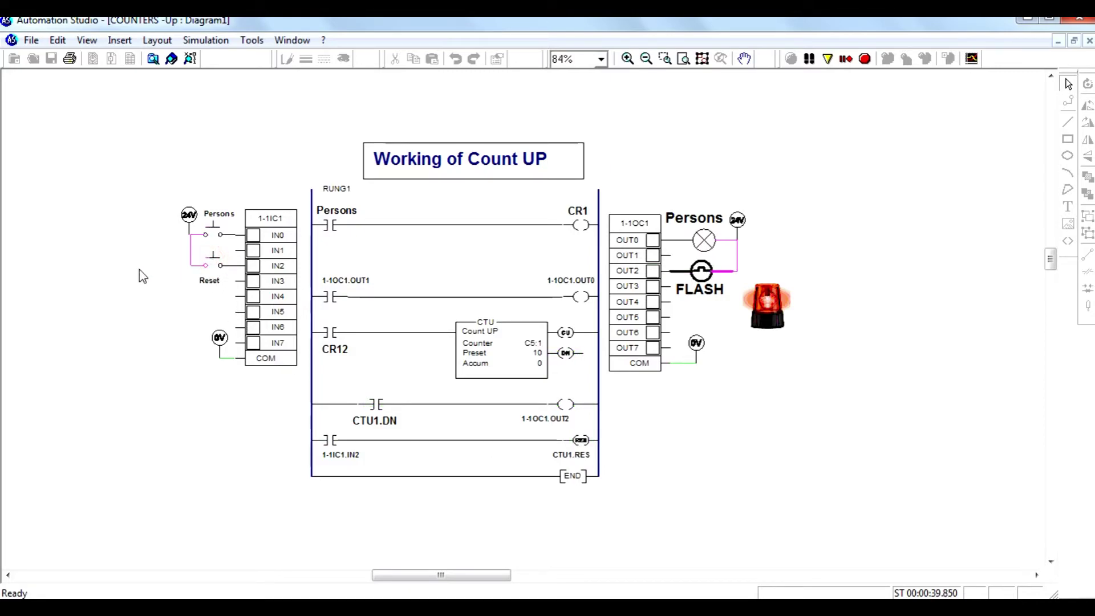
left_click(216, 238)
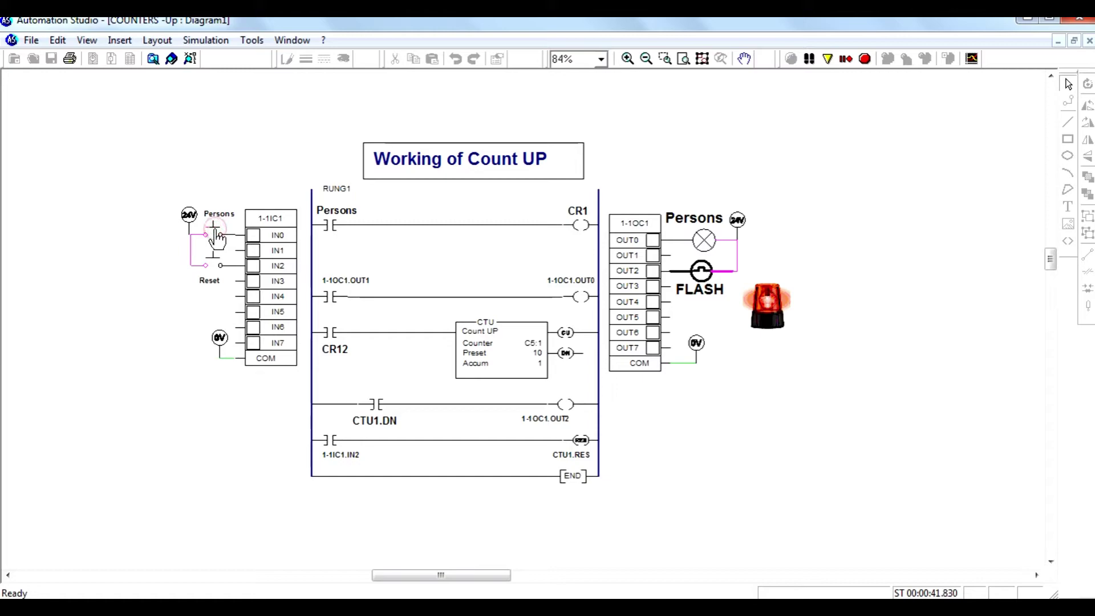
left_click(218, 240)
left_click(218, 240)
left_click(218, 240)
left_click(218, 240)
left_click(217, 240)
left_click(217, 240)
left_click(218, 240)
left_click(218, 239)
left_click(218, 239)
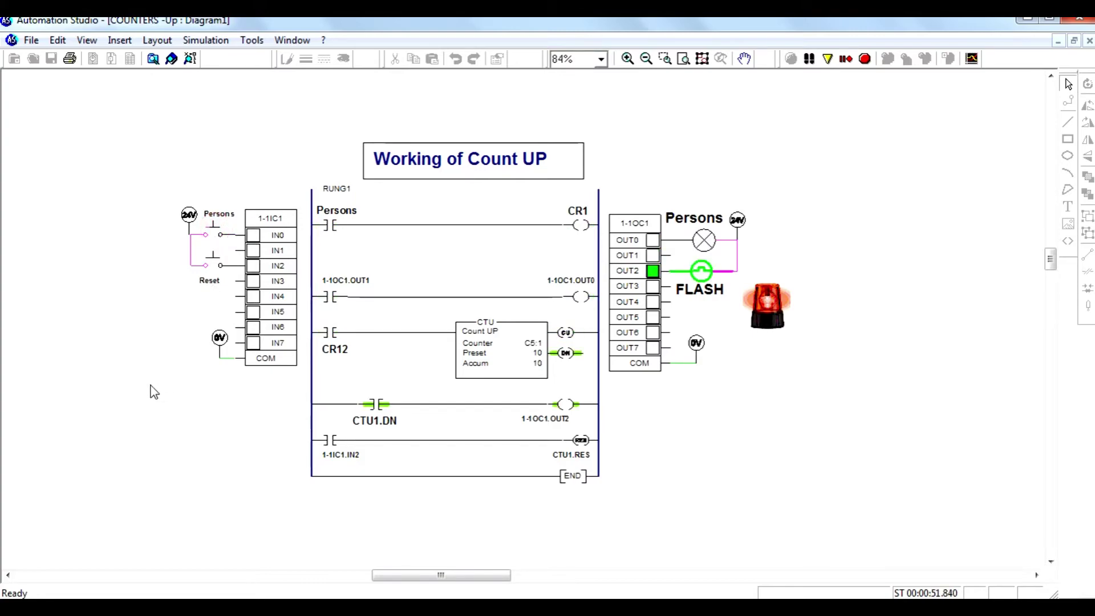
left_click(214, 265)
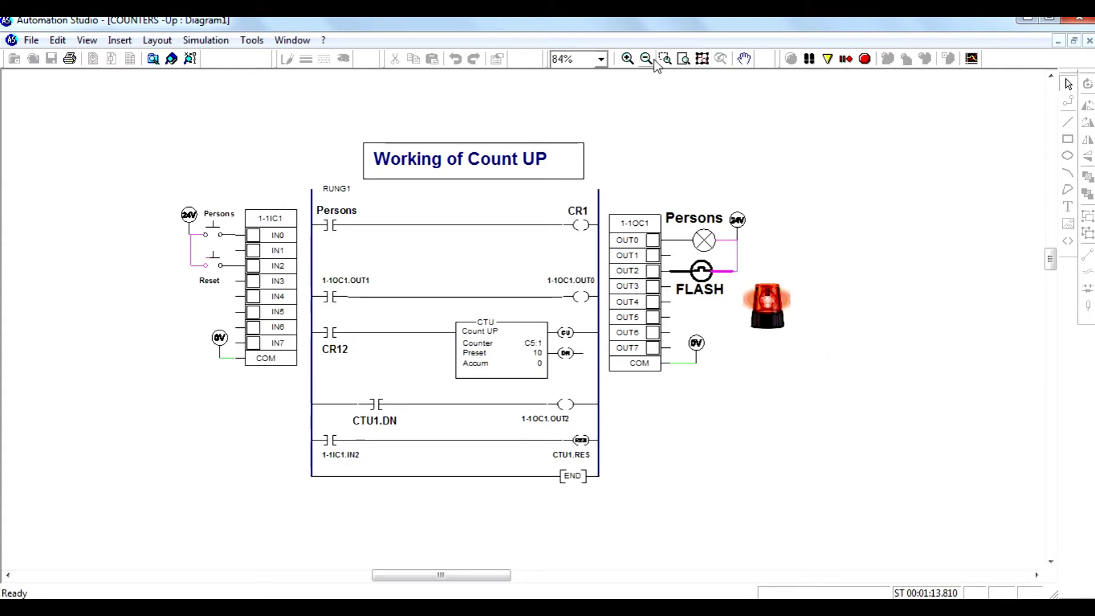
Zoom in on the Count UP ladder diagram, setting the zoom to 100% and then 111%
left_click(627, 58)
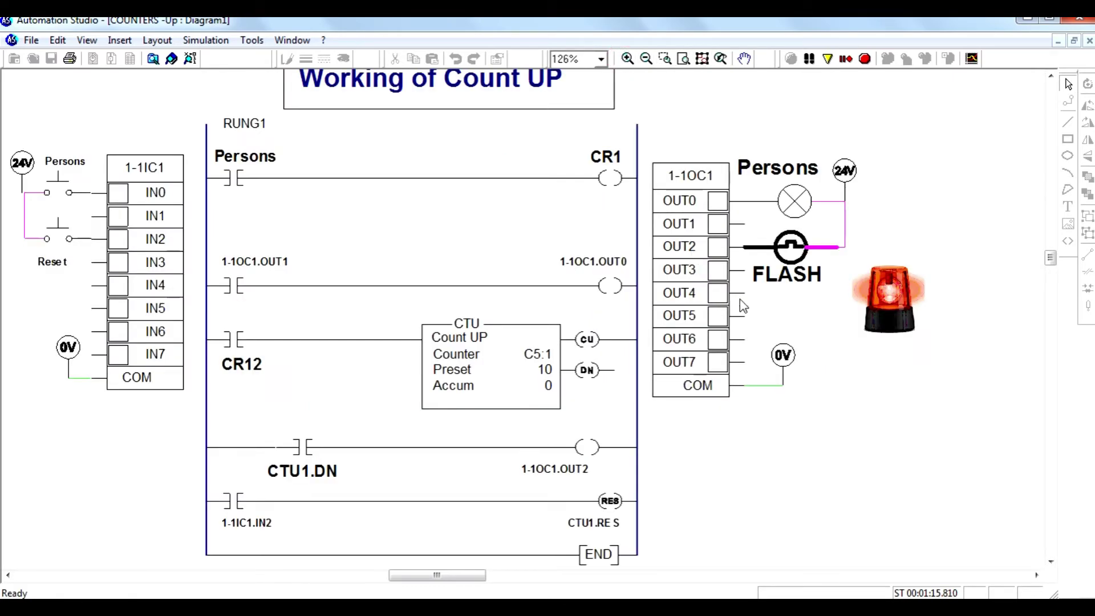
left_click(1051, 75)
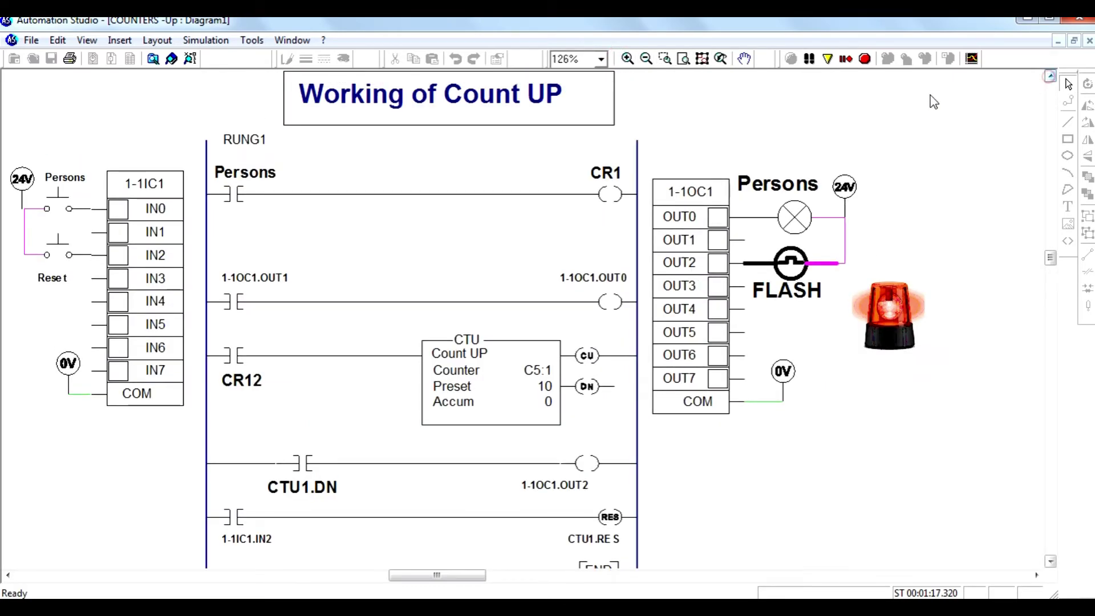
left_click(590, 58)
type("100")
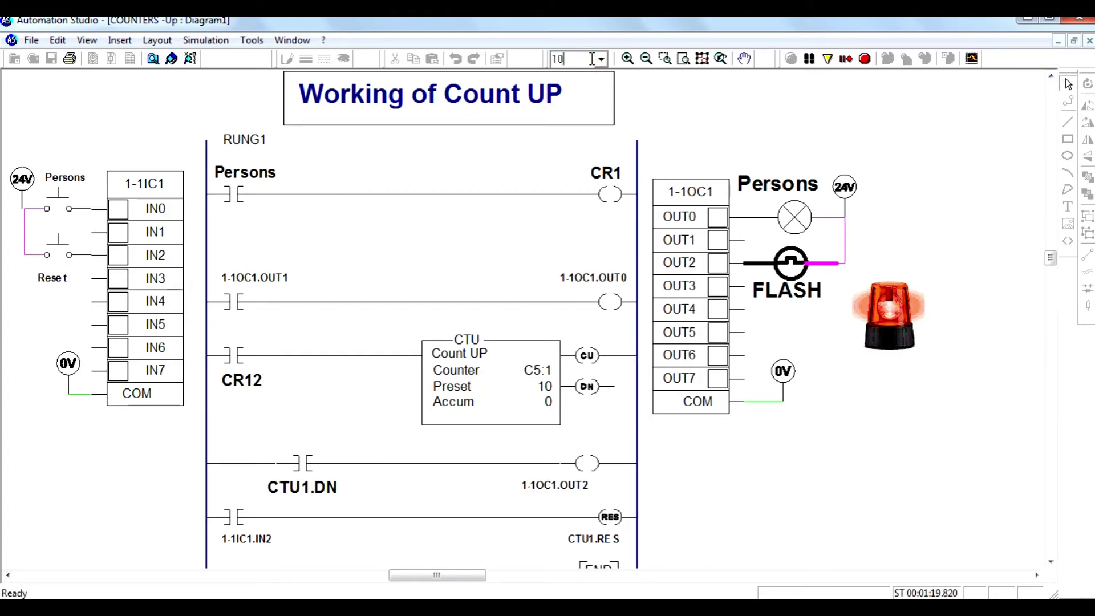
key("Return")
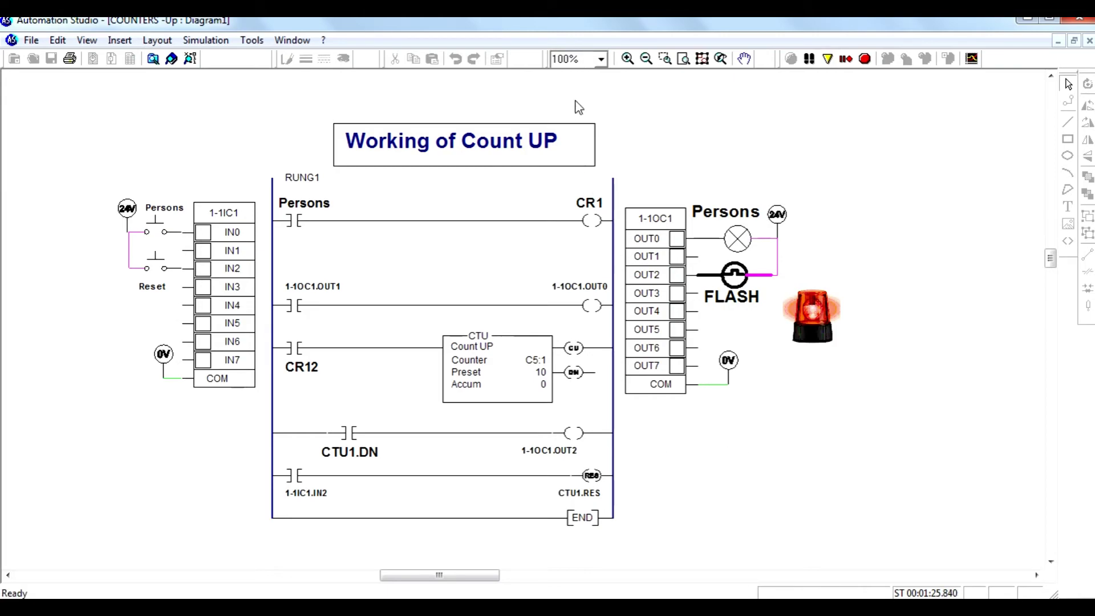
left_click(576, 69)
type("111")
key("Return")
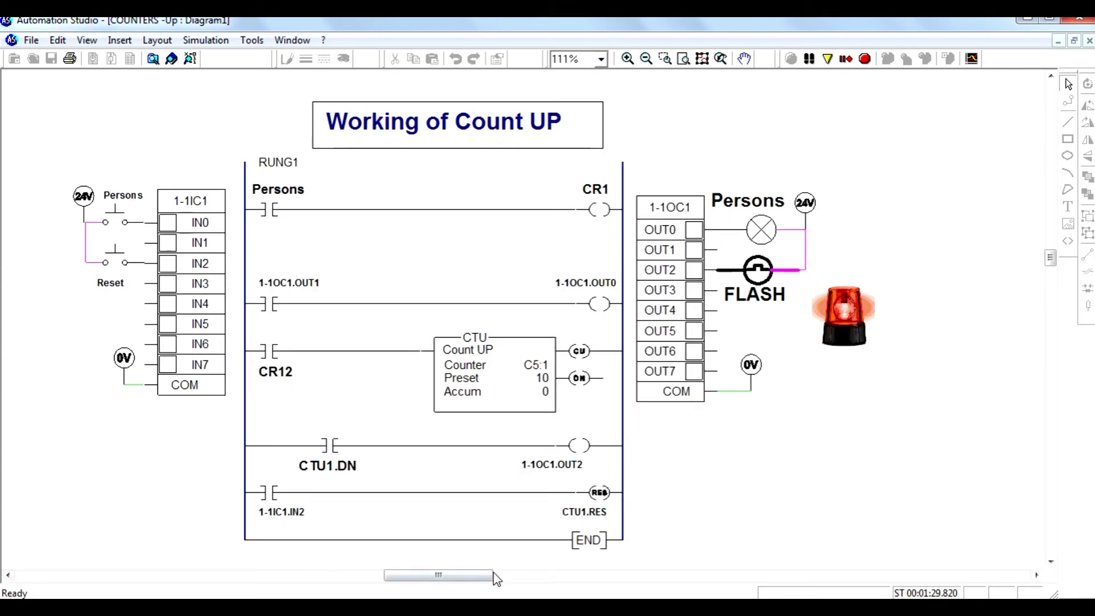
left_click_drag(470, 578, 455, 574)
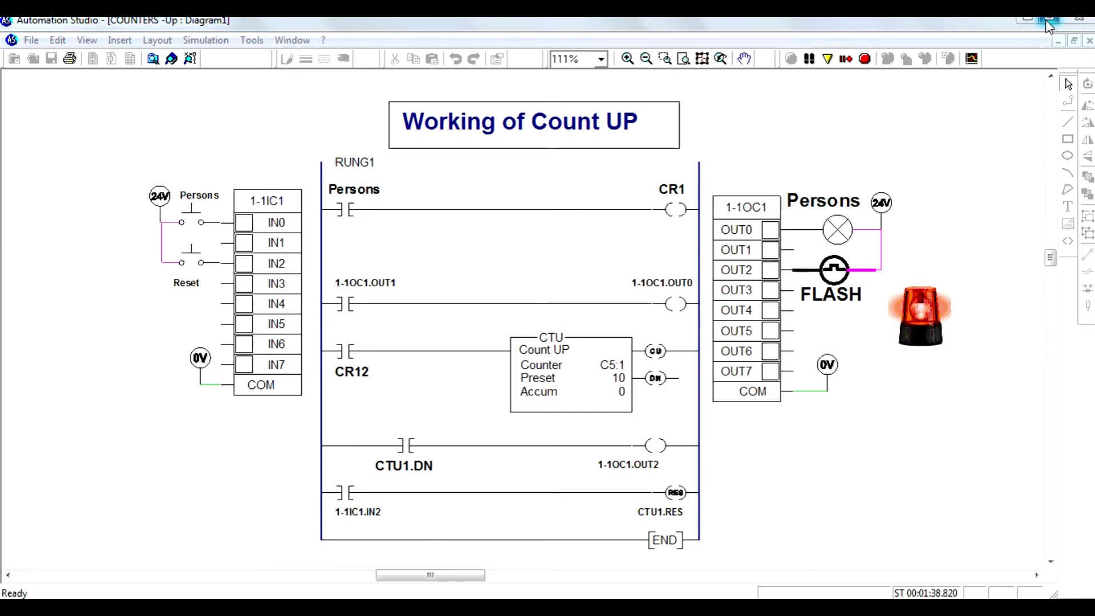
Pulse Persons until Accum hits preset 10 and FLASH lights, then Reset it to 0
left_click(198, 221)
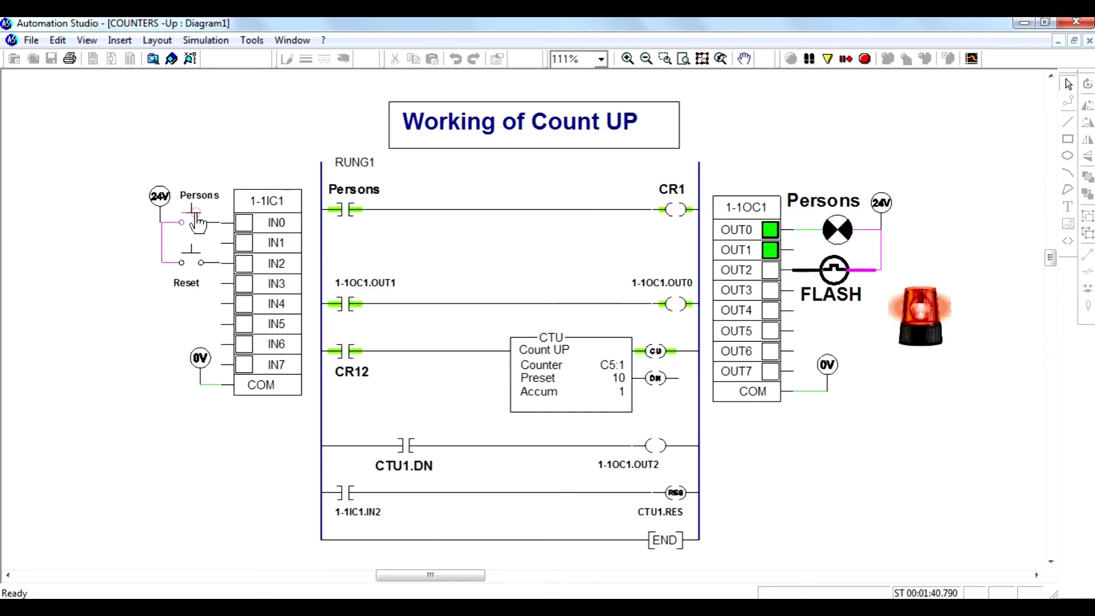
left_click(197, 221)
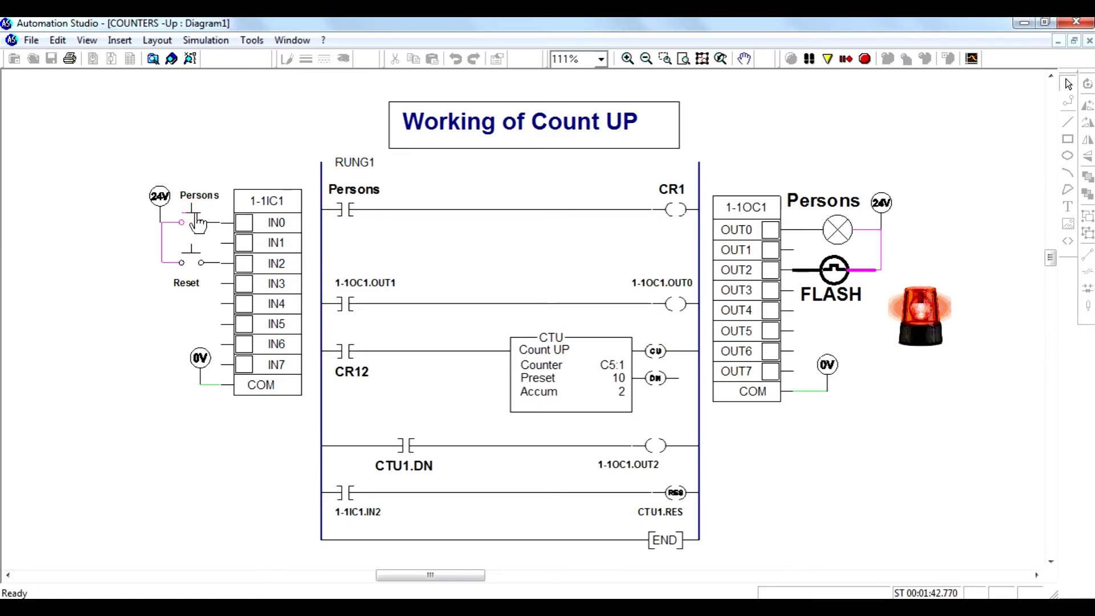
left_click(197, 221)
left_click(198, 220)
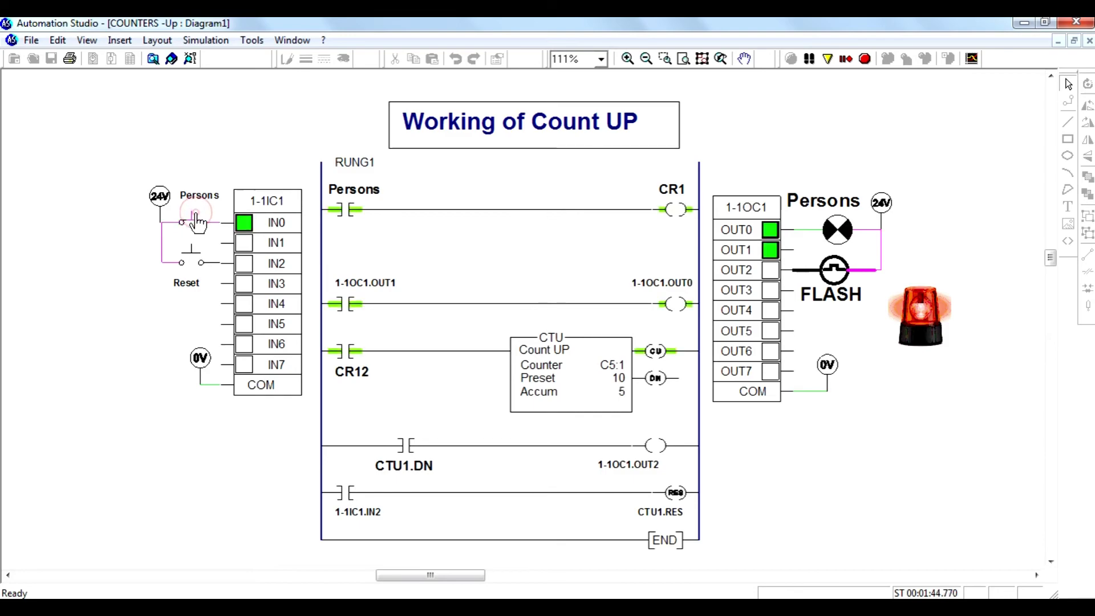
left_click(198, 221)
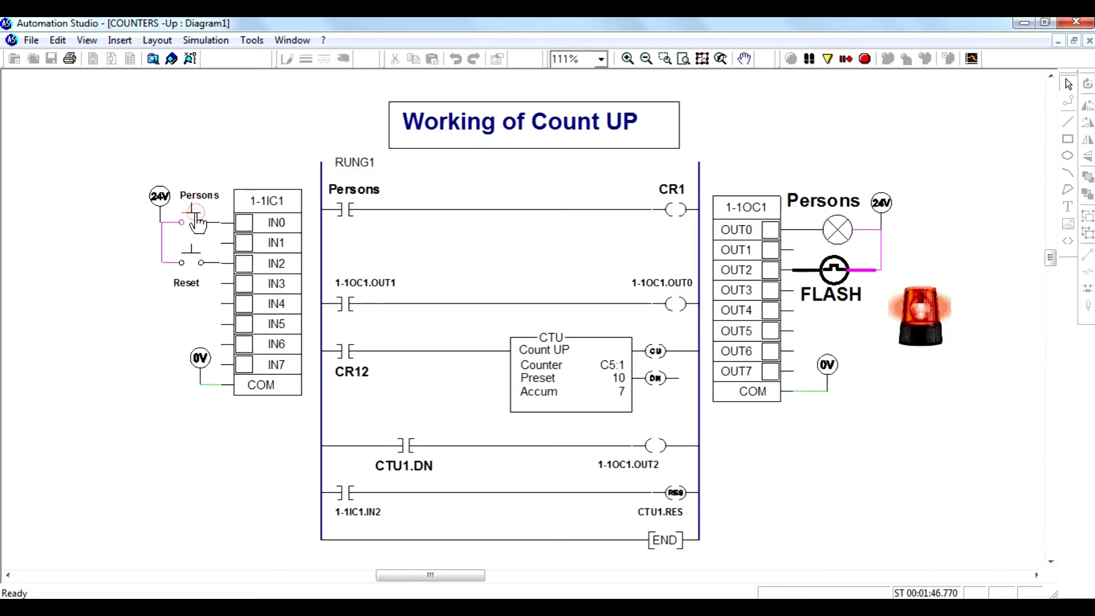
left_click(198, 221)
left_click(197, 221)
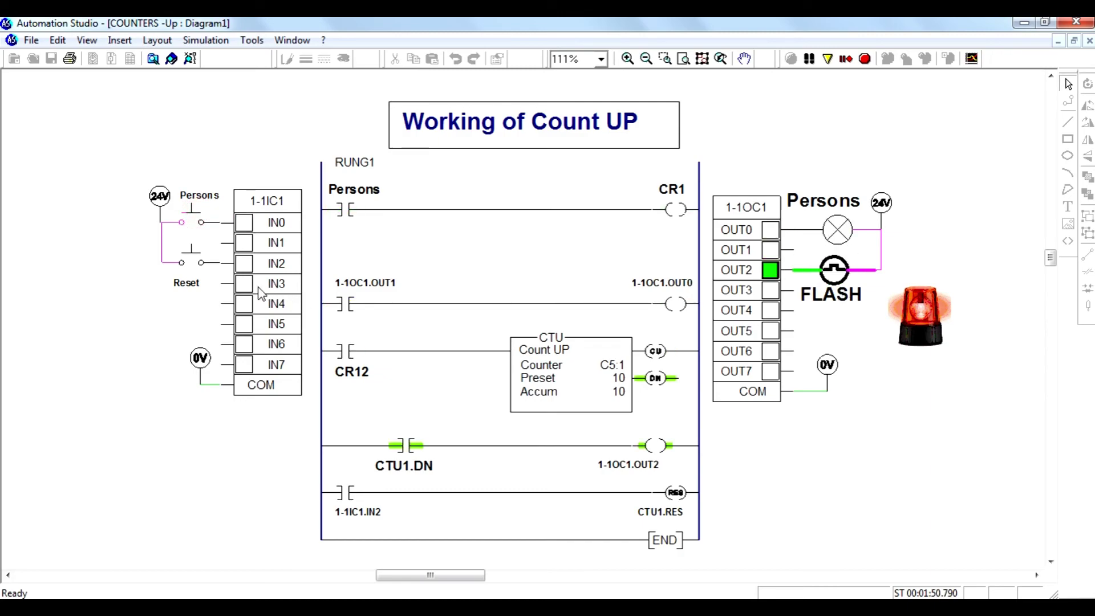
left_click(192, 252)
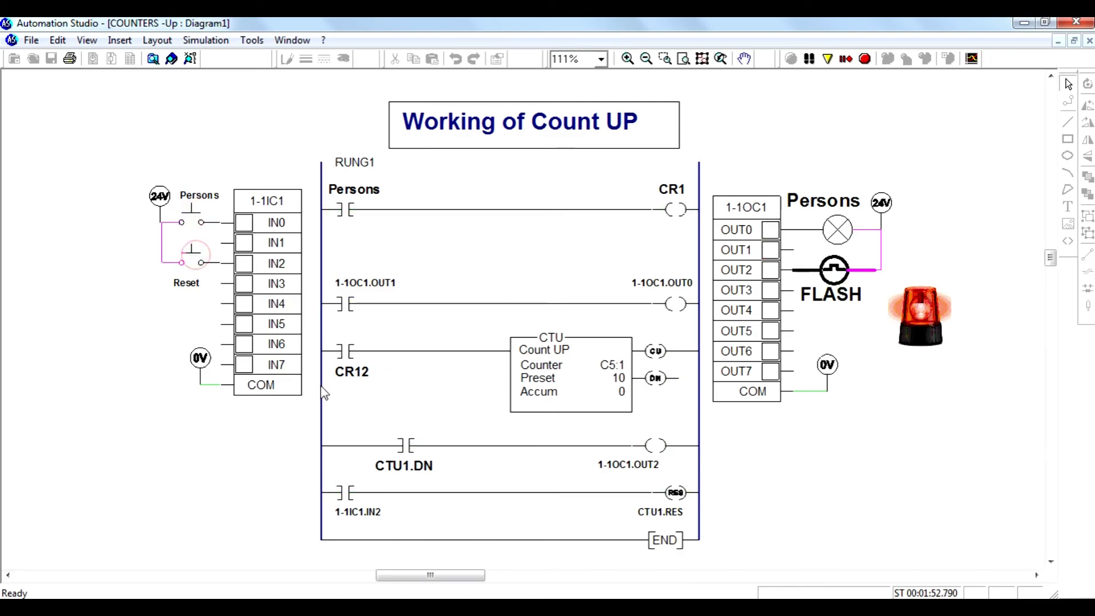